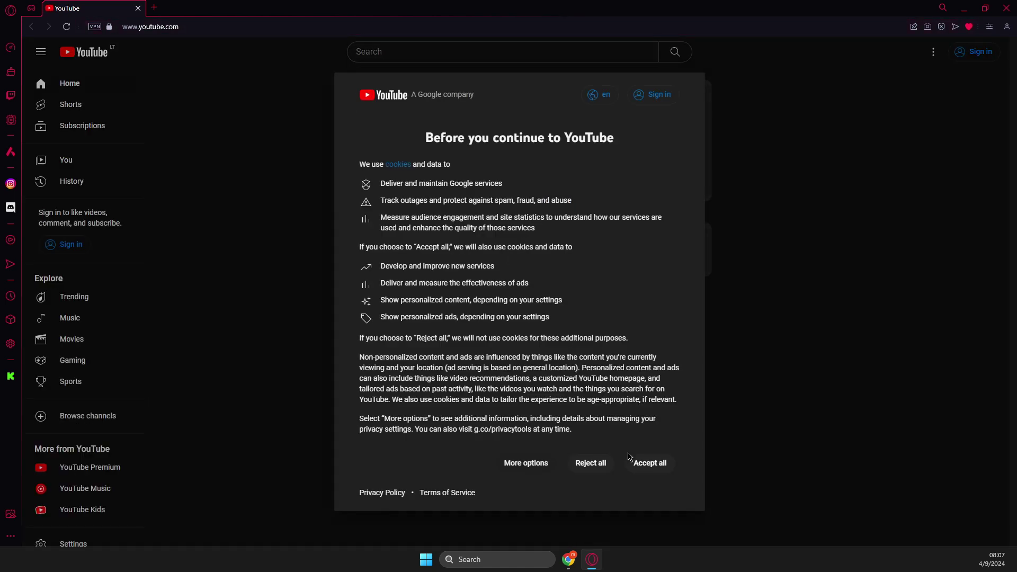
Accept all cookies on the YouTube consent dialog
left_click(642, 468)
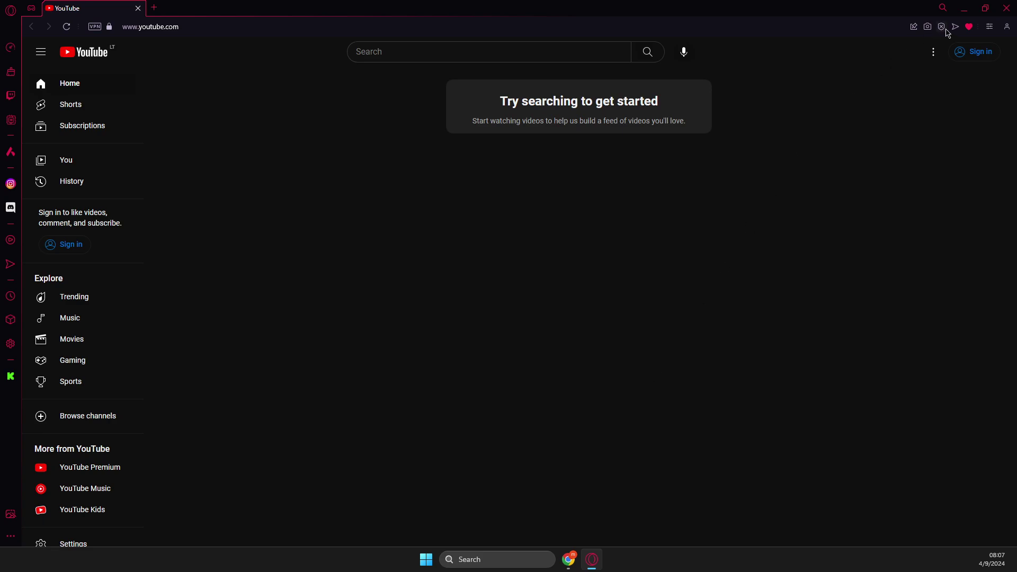
Close the browser, relaunch Opera GX from taskbar search, and reach full settings via Easy setup
left_click(1006, 14)
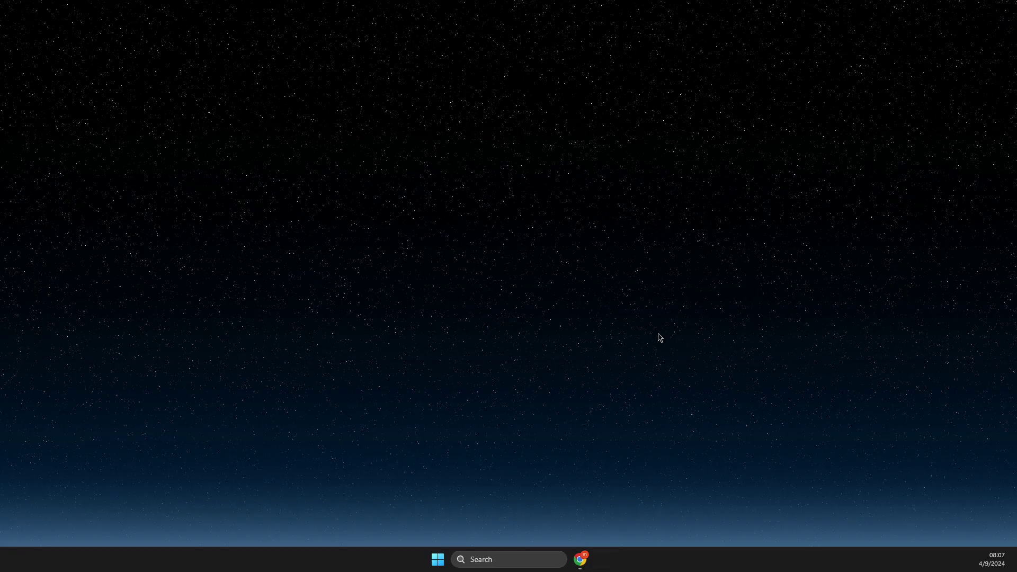
left_click(503, 560)
type("op")
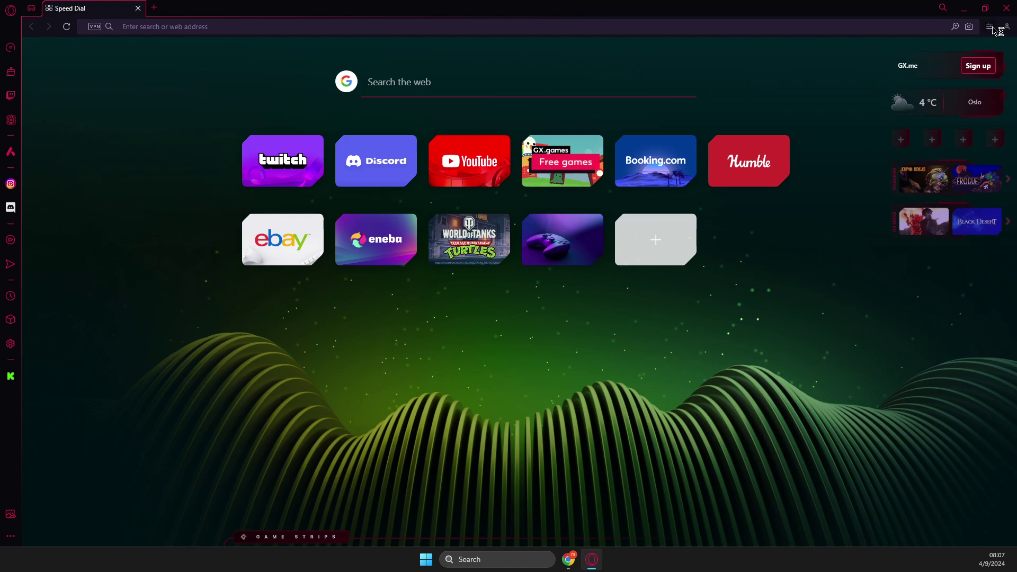
left_click(989, 28)
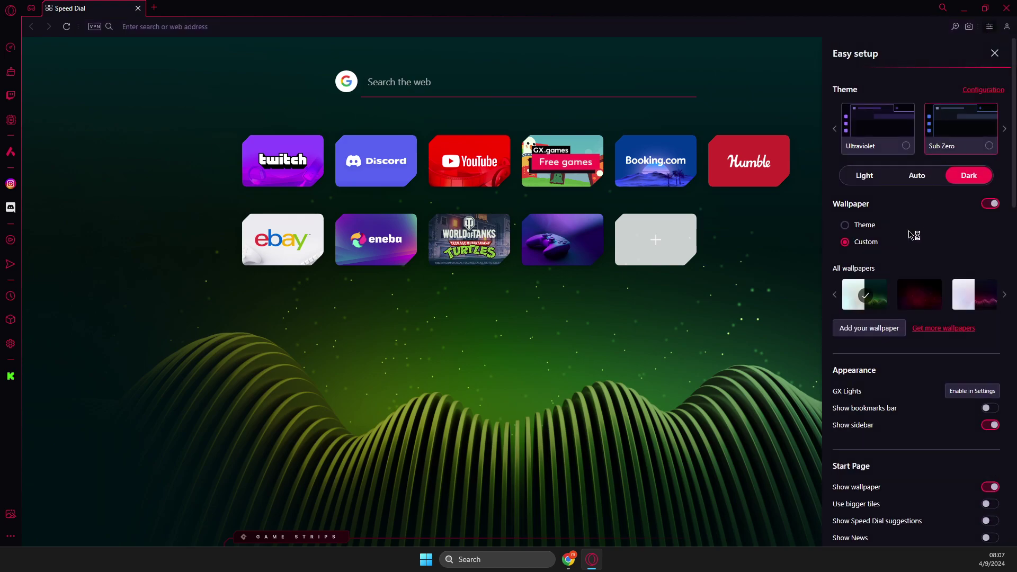
scroll(914, 236, "down", 5)
scroll(908, 243, "down", 5)
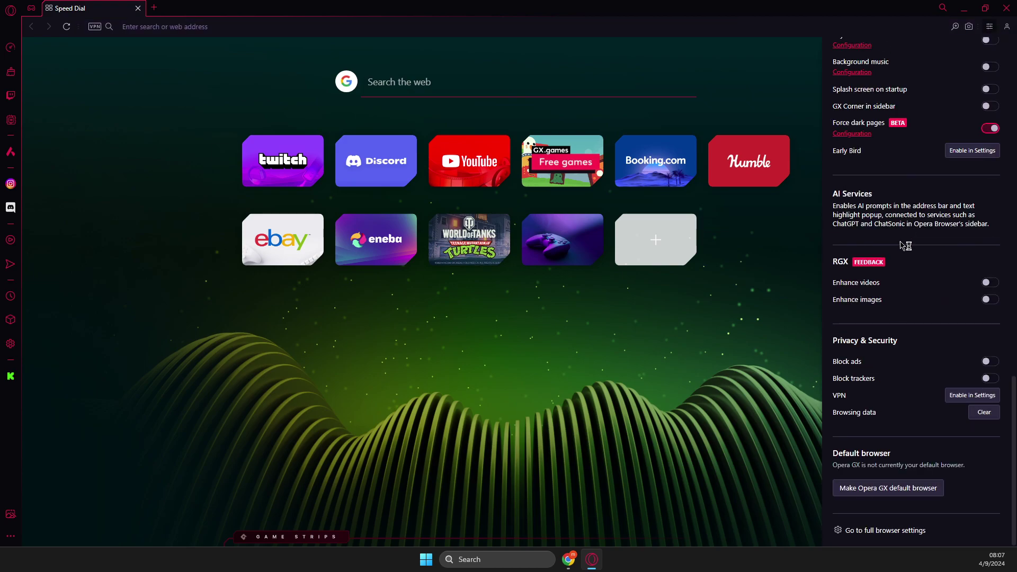
left_click(865, 531)
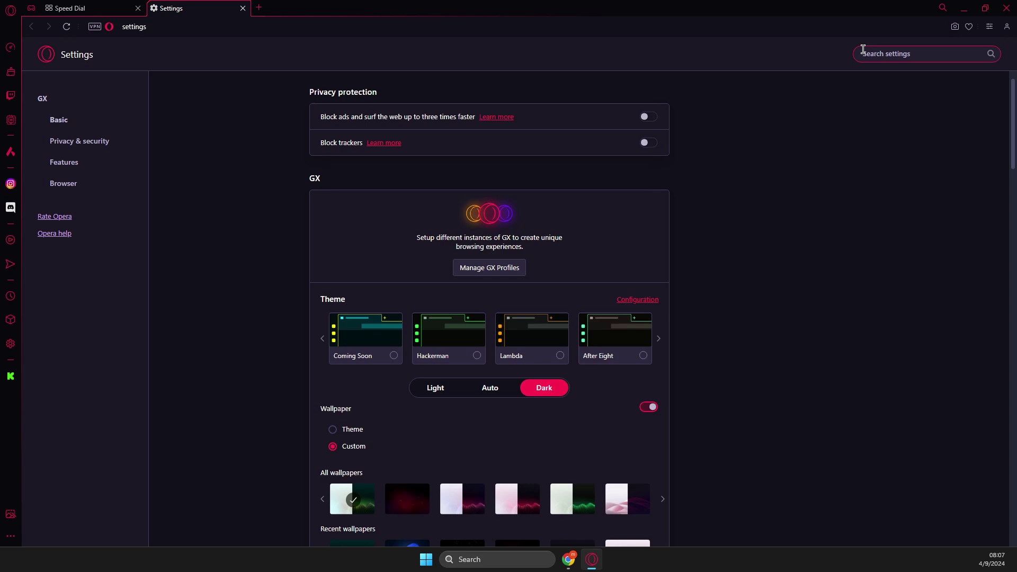
type("panic")
scroll(668, 141, "down", 1)
scroll(580, 155, "down", 3)
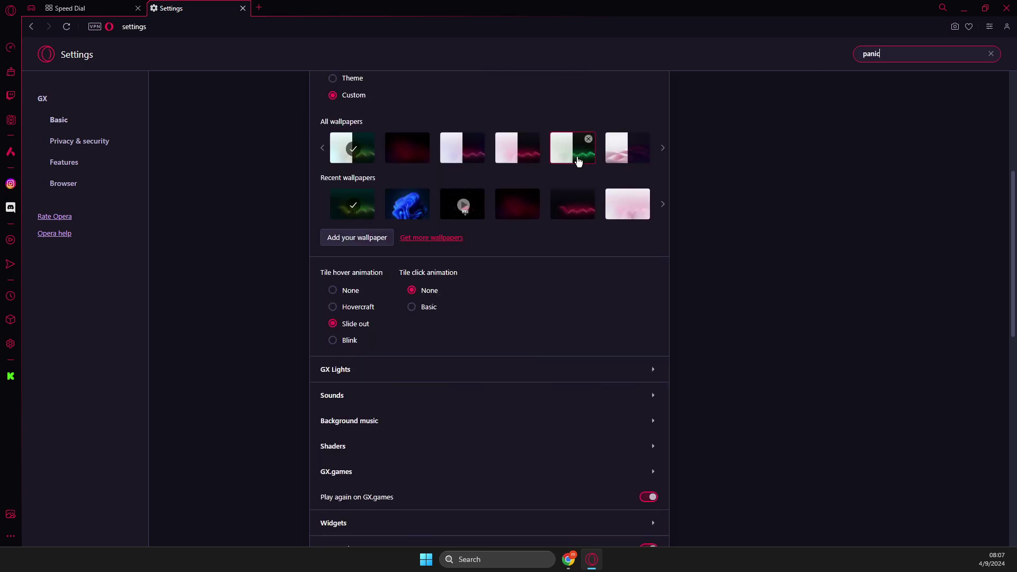
scroll(529, 215, "down", 3)
scroll(524, 222, "down", 3)
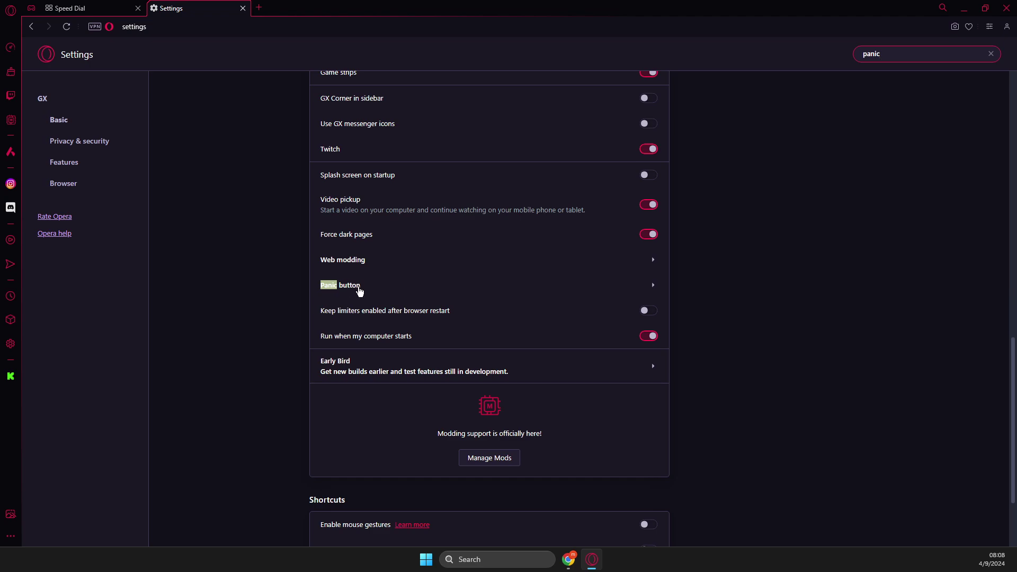
Open the Panic button row found by searching settings for 'panic'
left_click(653, 286)
Enable the Panic Button toggle and select the 'panic' search term for replacement
left_click(704, 220)
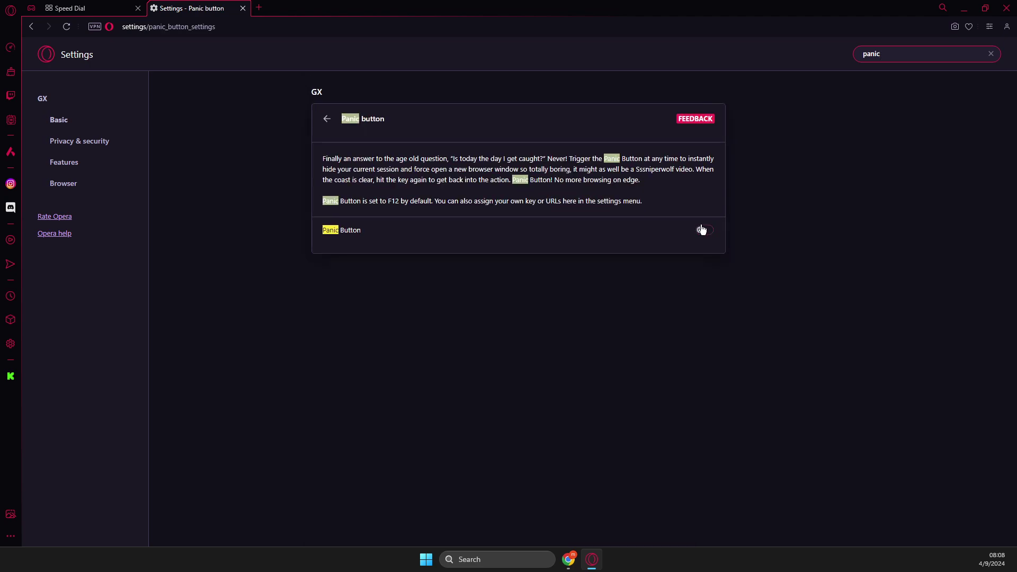
scroll(619, 257, "down", 1)
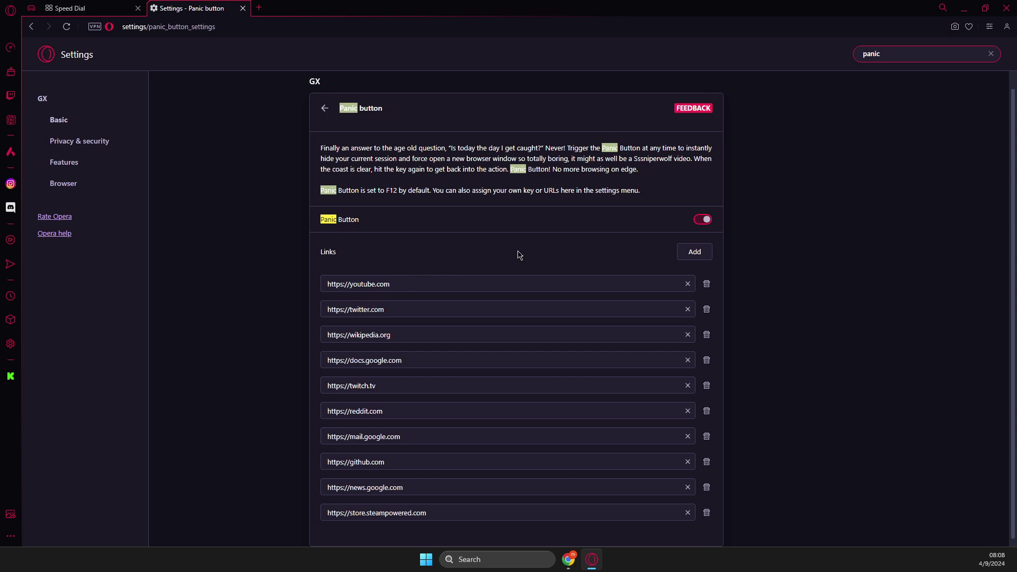
double_click(893, 57)
type("early")
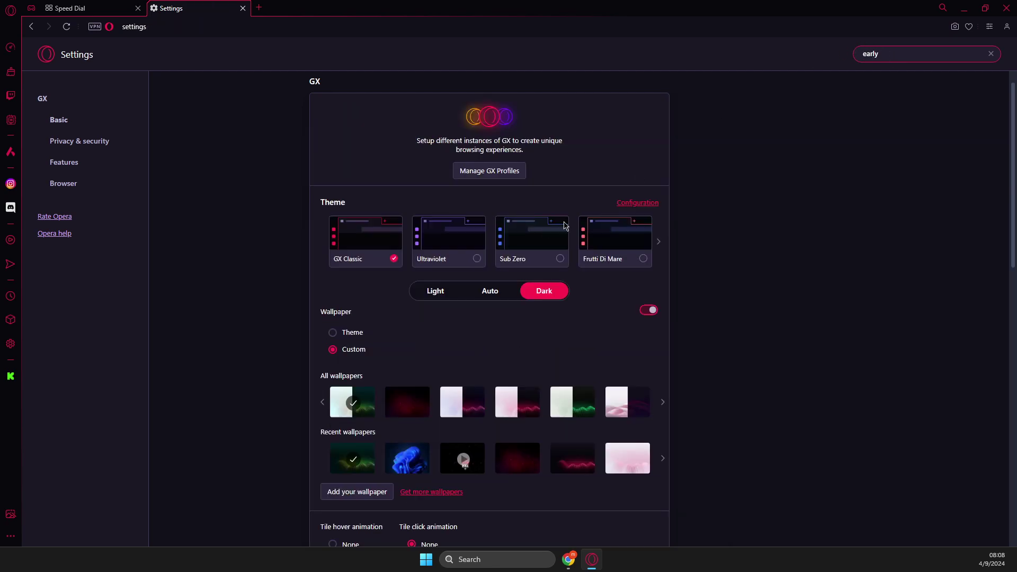
scroll(548, 270, "down", 2)
scroll(699, 322, "down", 6)
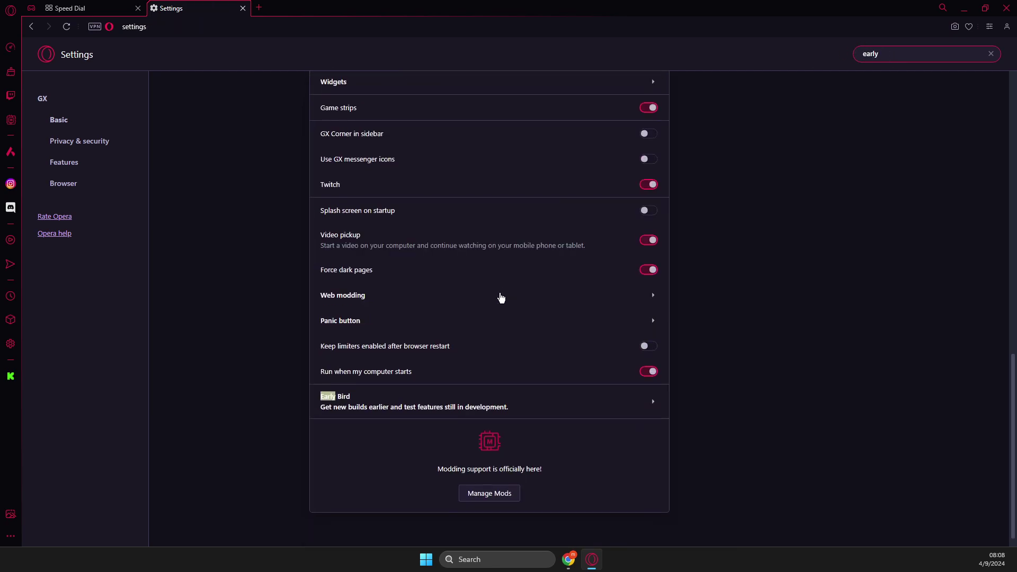
Open Early Bird from the 'early' settings search and turn it on
left_click(352, 398)
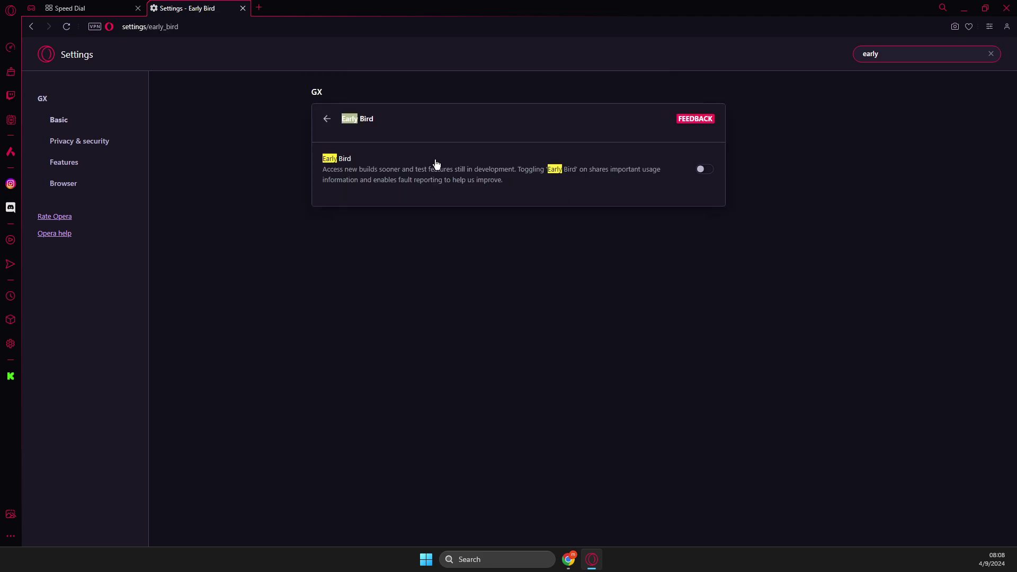
left_click(700, 169)
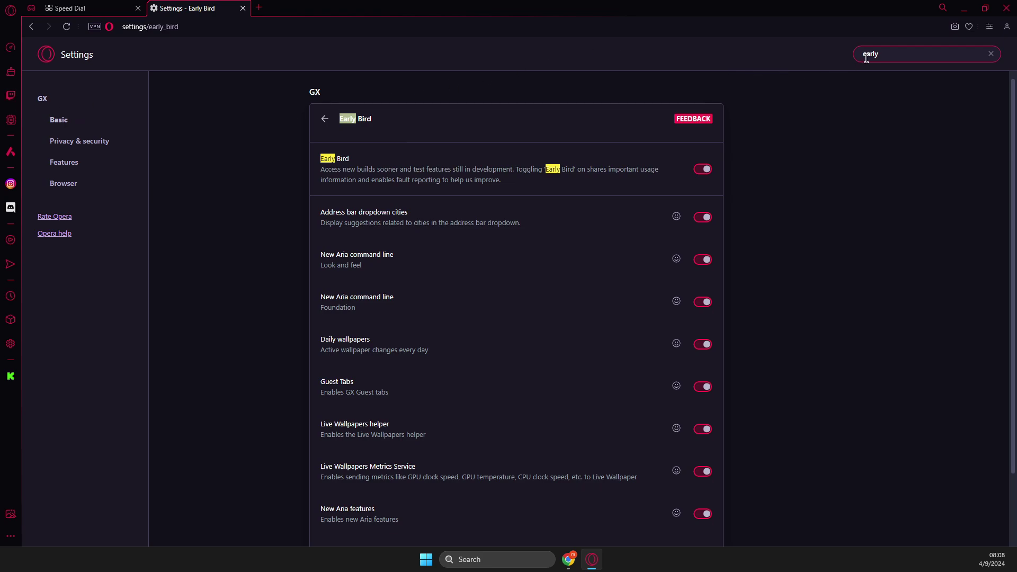
Search settings for 'configure' and open Configure shortcuts, filtered to 'panic'
double_click(892, 54)
type("confi")
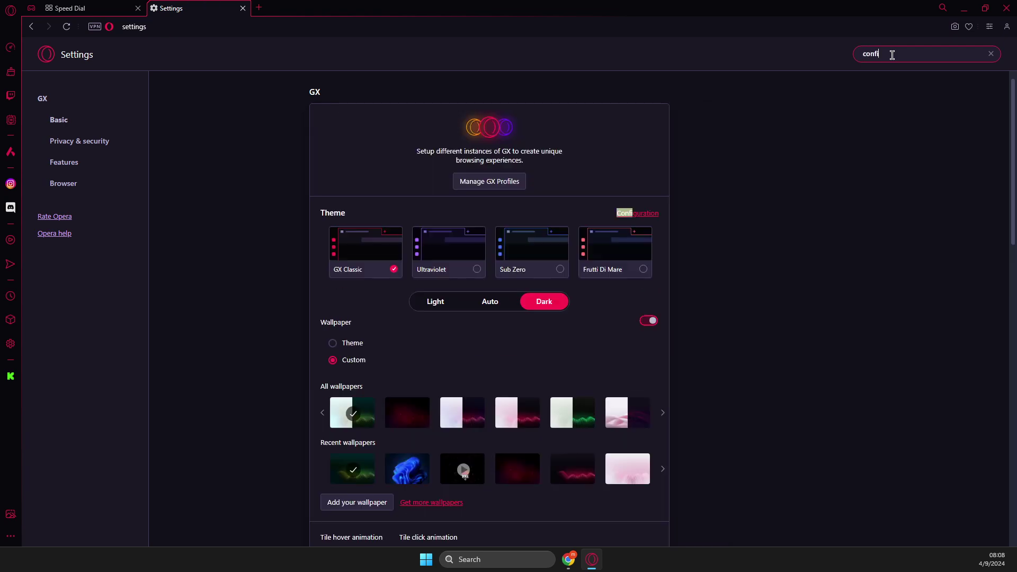
type("gure")
scroll(600, 263, "down", 1)
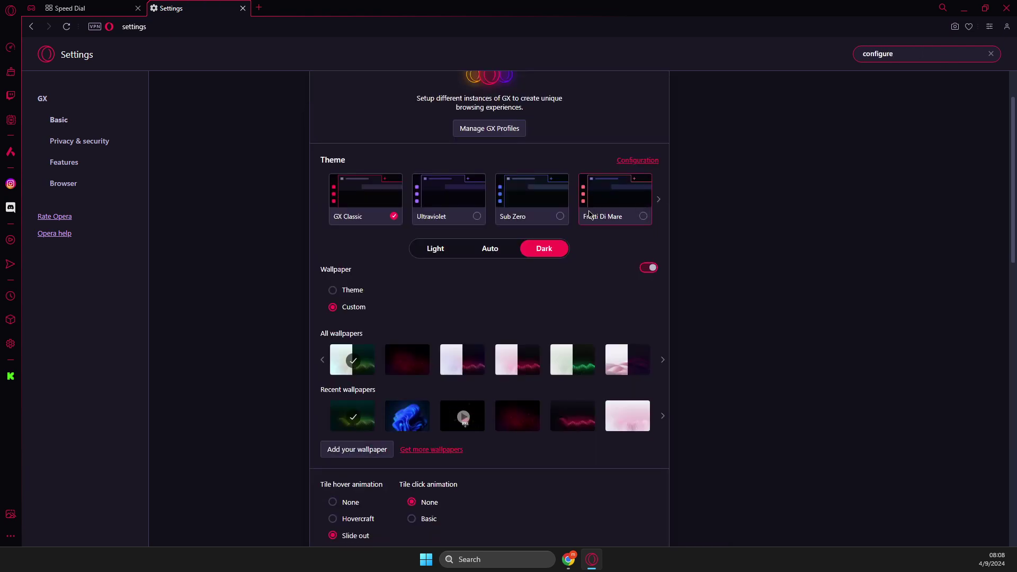
scroll(599, 262, "down", 2)
scroll(580, 278, "down", 5)
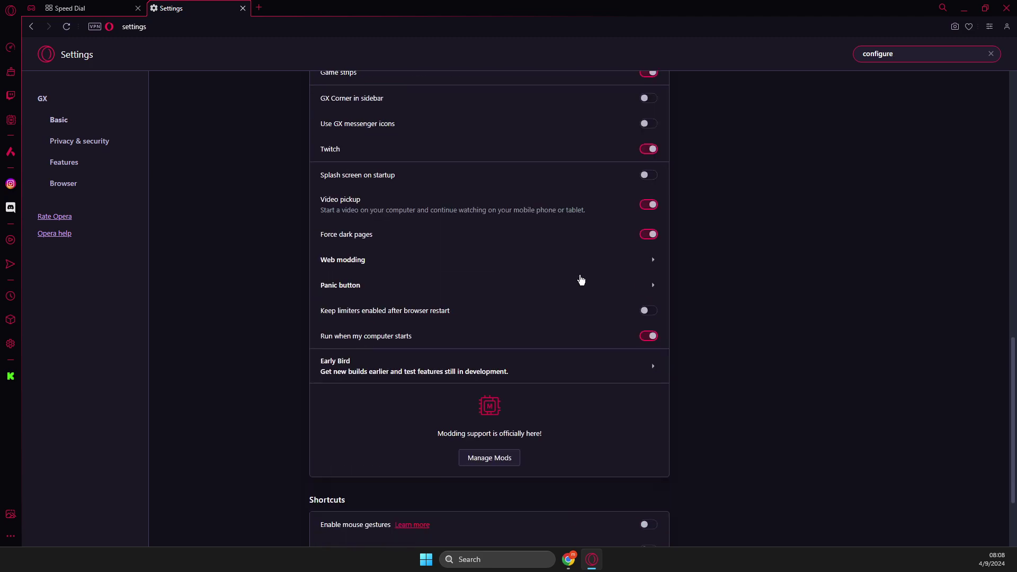
scroll(580, 278, "down", 5)
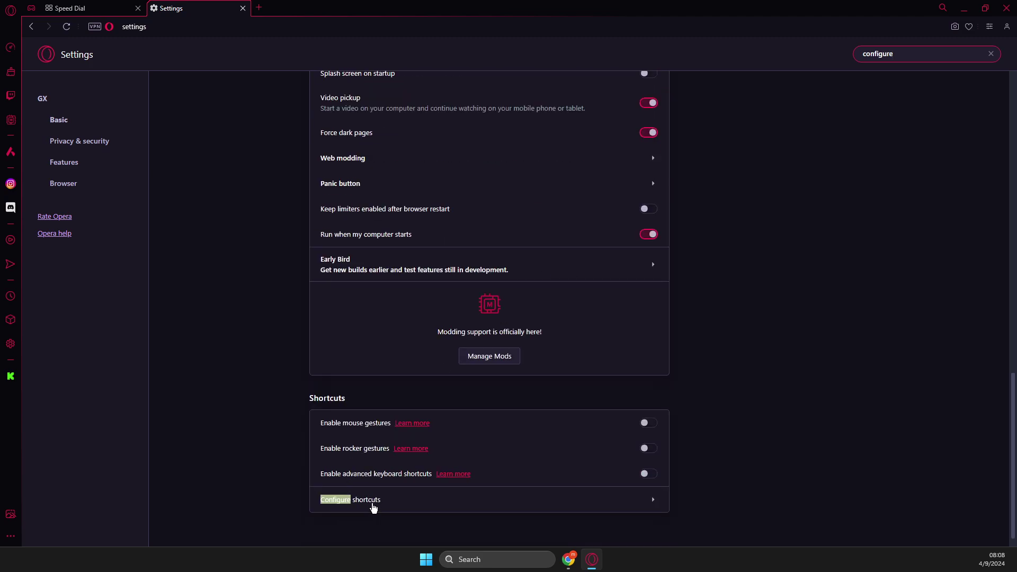
left_click(373, 504)
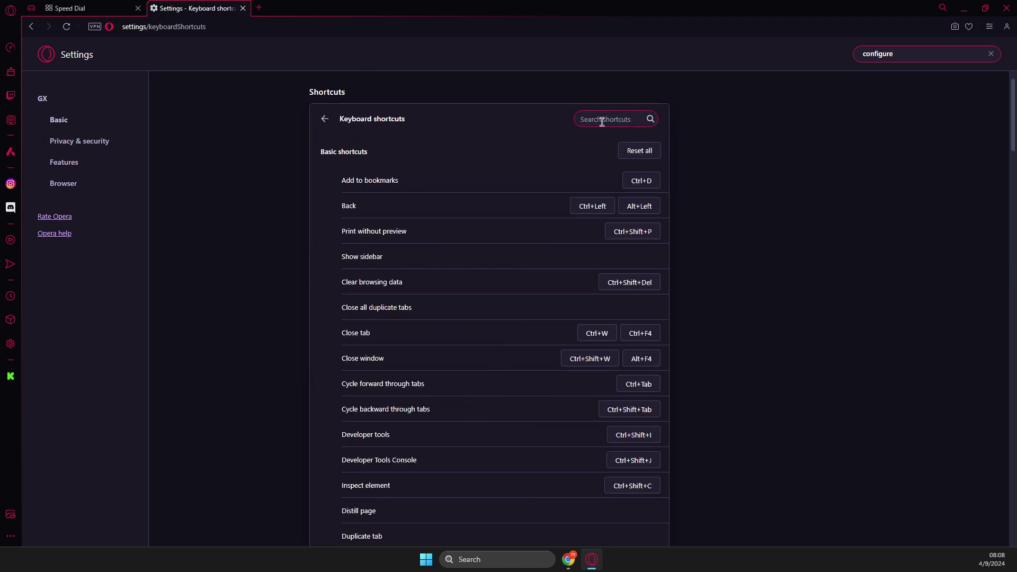
type("panic")
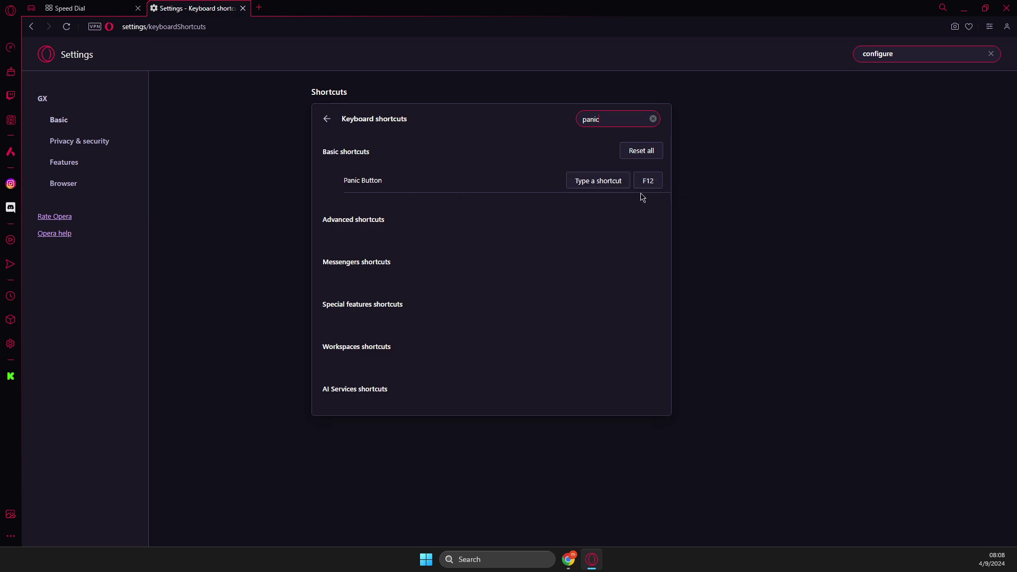
Replace the Panic Button's F12 shortcut with Space, then add a new tab
left_click(656, 182)
left_click(633, 184)
key("space")
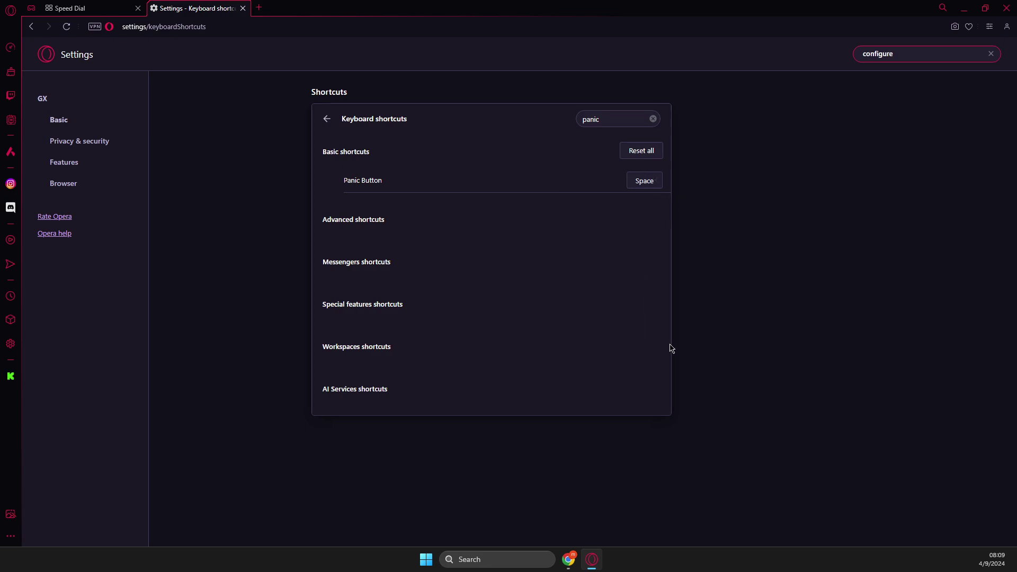
left_click(260, 8)
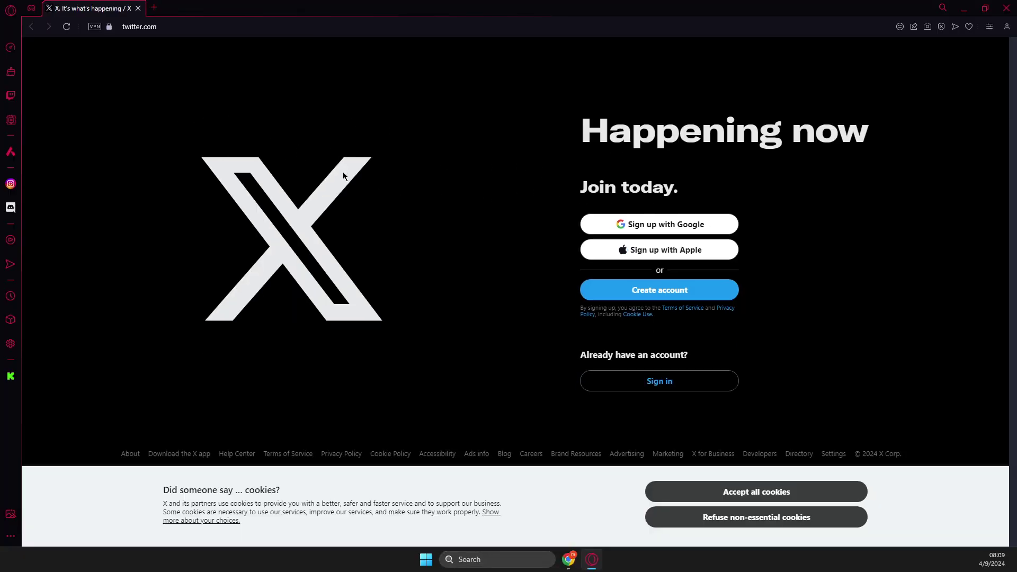
Open a new tab after the panic switch to twitter.com, then close Opera GX
left_click(154, 8)
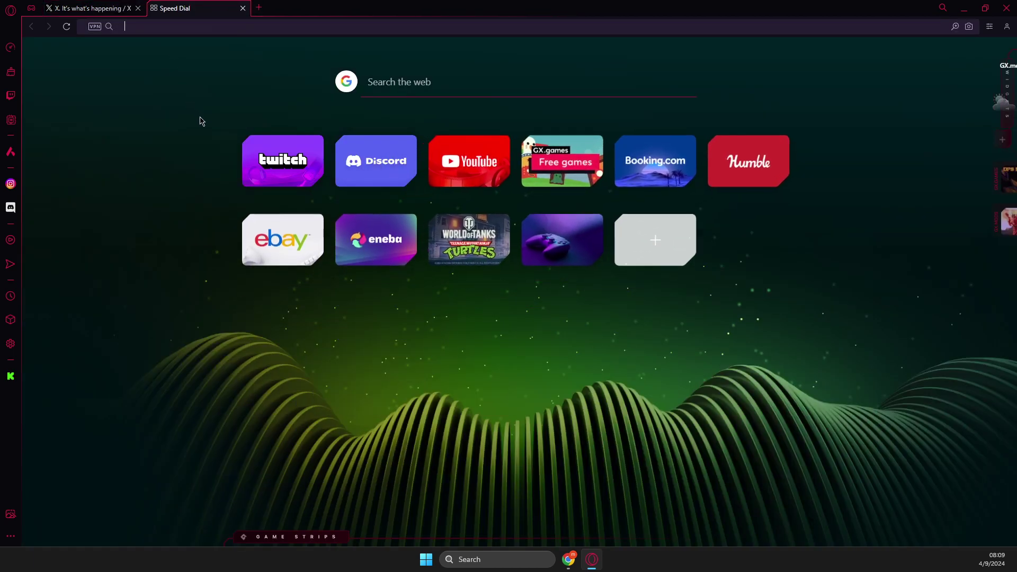
left_click(1006, 8)
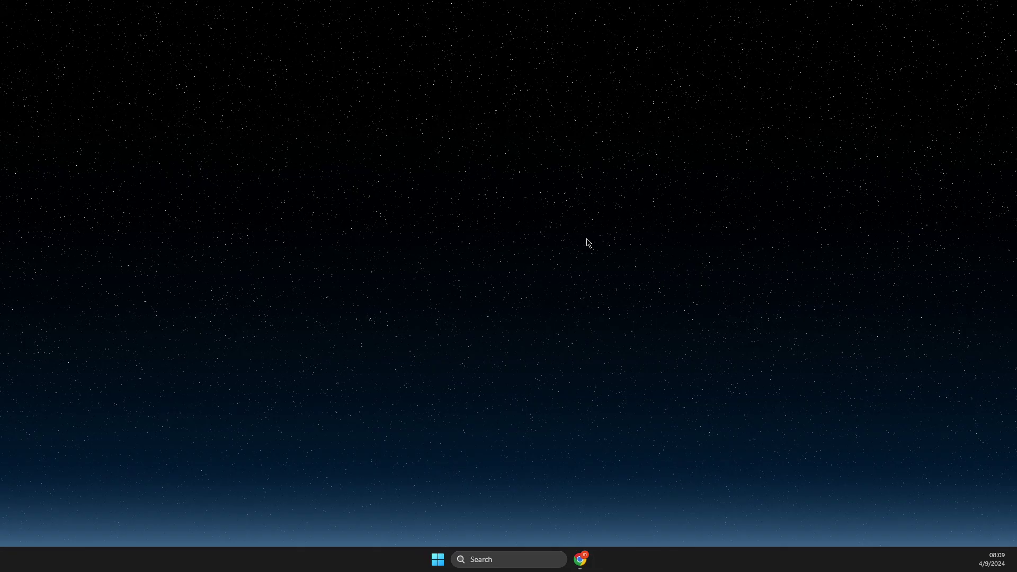